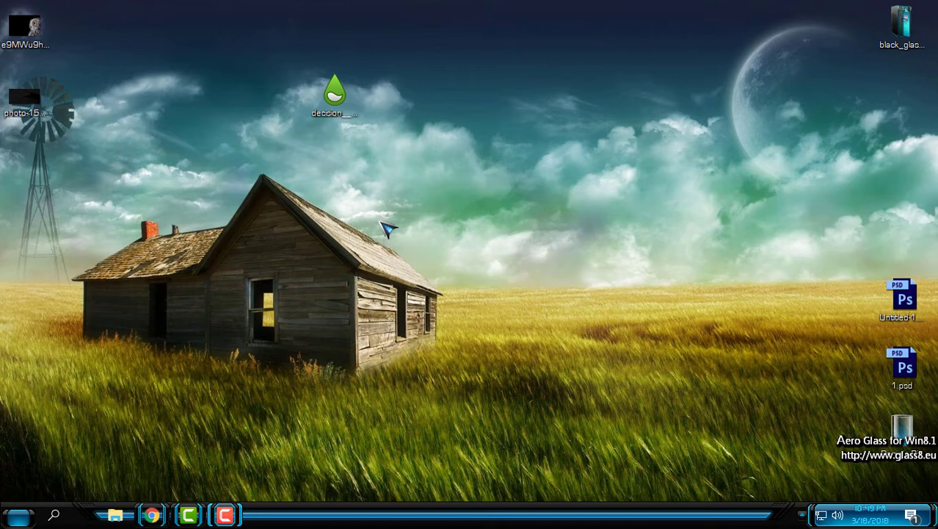
Check the Decision skin file and owl photo, then refresh the desktop.
left_click(351, 106)
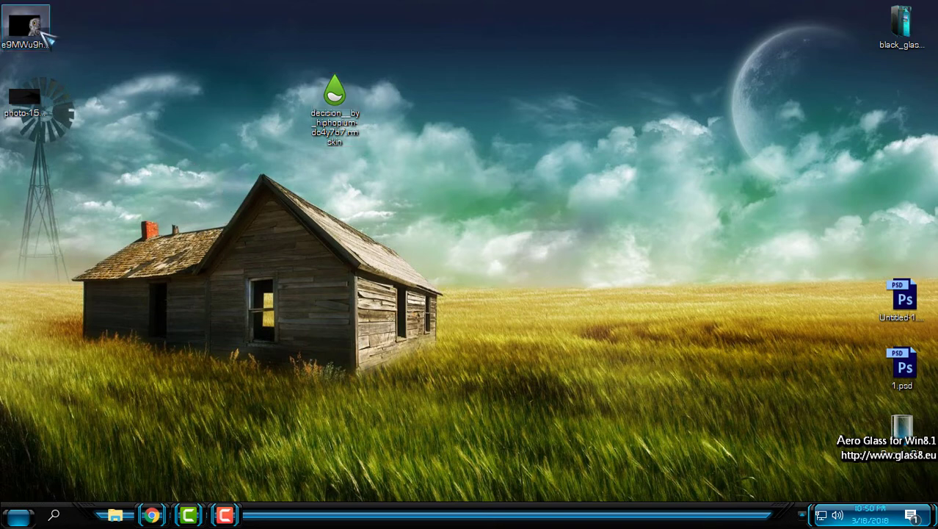
left_click(28, 111)
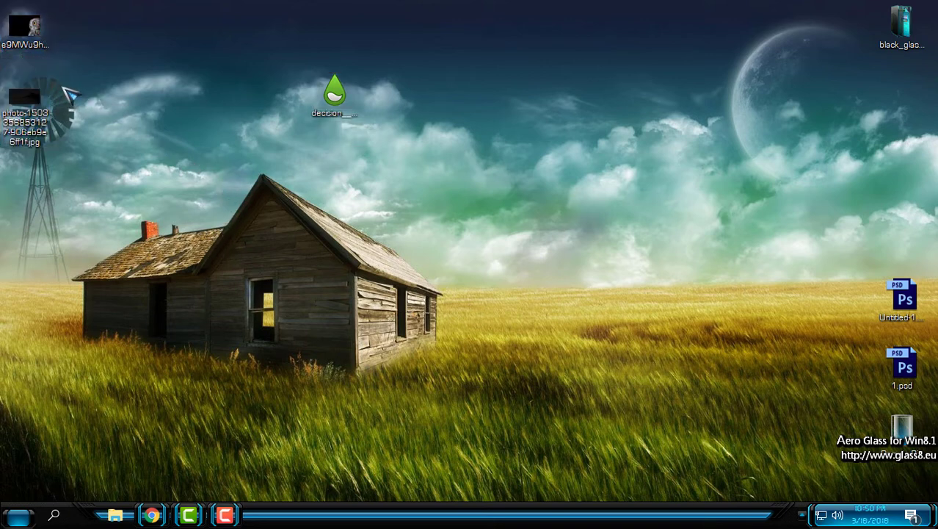
left_click(126, 147)
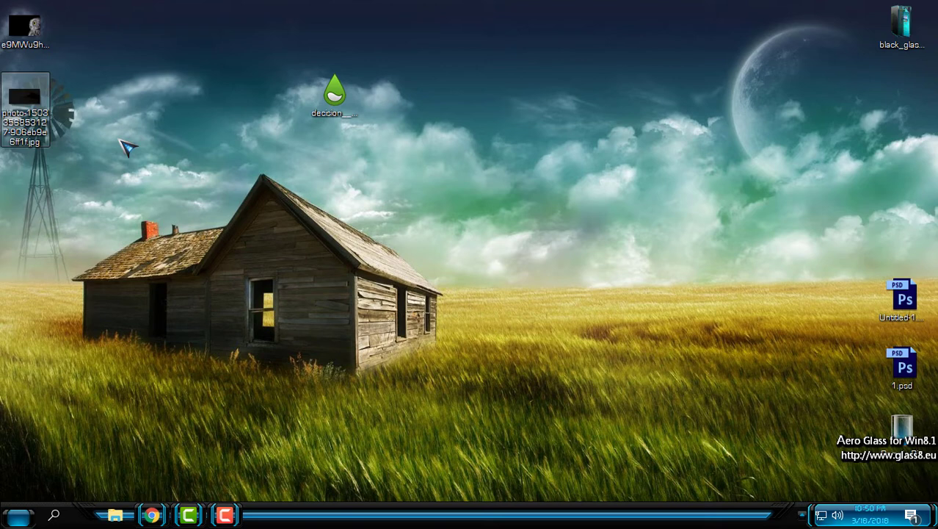
right_click(145, 85)
left_click(180, 147)
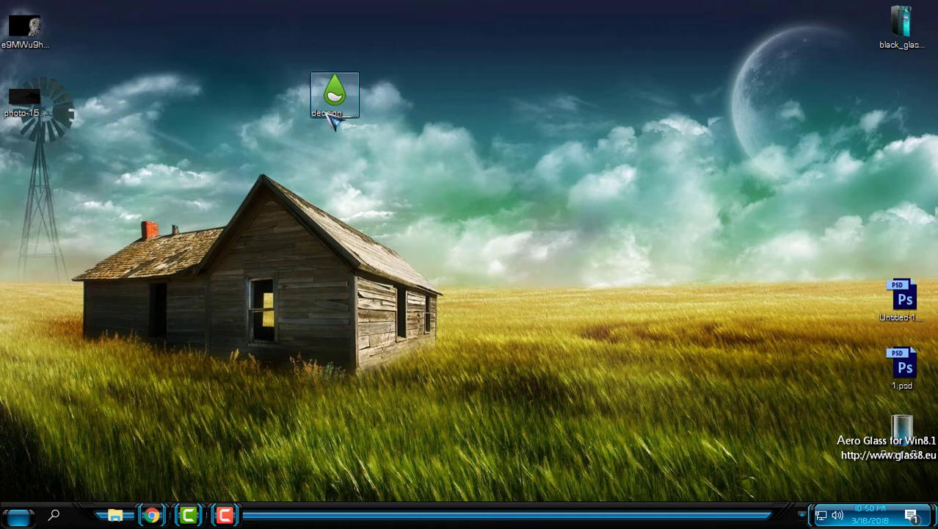
Install the Decision .rmskin skin and move its settings panel toward the upper right.
double_click(332, 121)
mouse_move(397, 77)
left_mouse_down()
mouse_move(431, 101)
mouse_move(491, 52)
left_mouse_up()
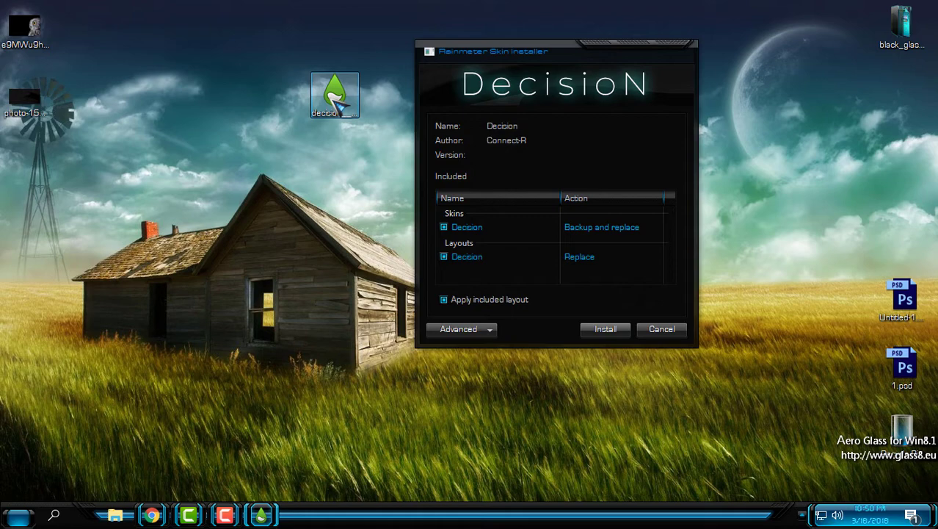
left_click(600, 328)
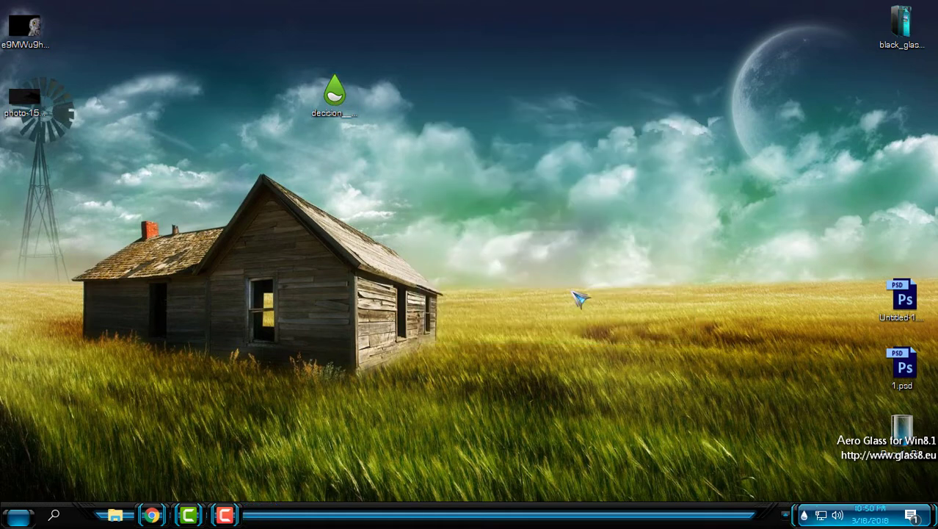
mouse_move(652, 76)
left_mouse_down()
mouse_move(738, 44)
mouse_move(593, 68)
mouse_move(494, 38)
mouse_move(271, 44)
mouse_move(413, 32)
mouse_move(505, 57)
left_mouse_up()
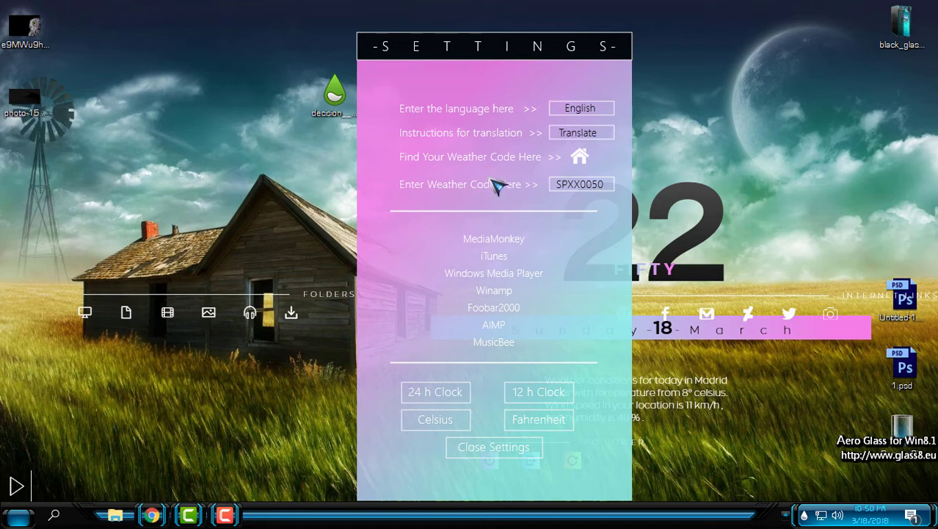
Select the trailing 0050 in the skin's Weather Code field.
left_click(567, 185)
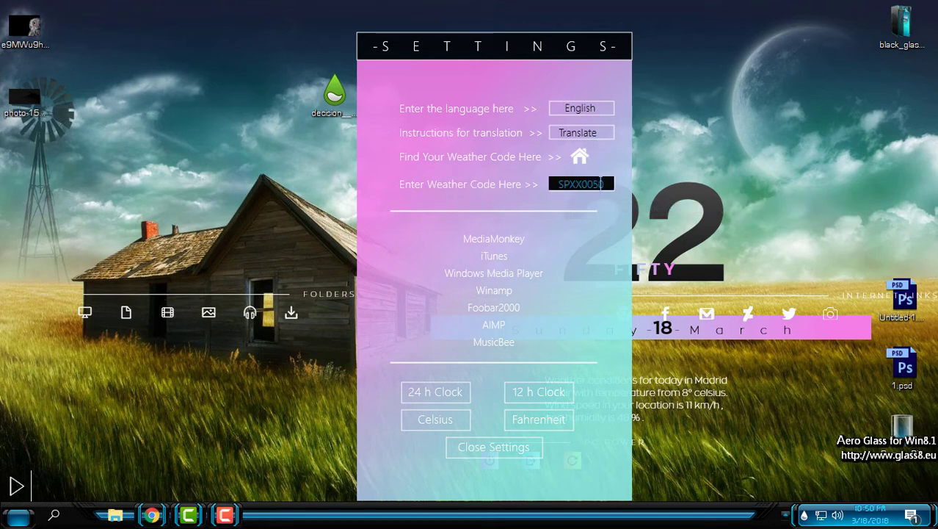
mouse_move(602, 184)
left_mouse_down()
mouse_move(556, 185)
mouse_move(605, 186)
left_mouse_up()
Switch to the Weather Location Codes tab in Chrome and return to the weather.codes home page.
left_click(151, 515)
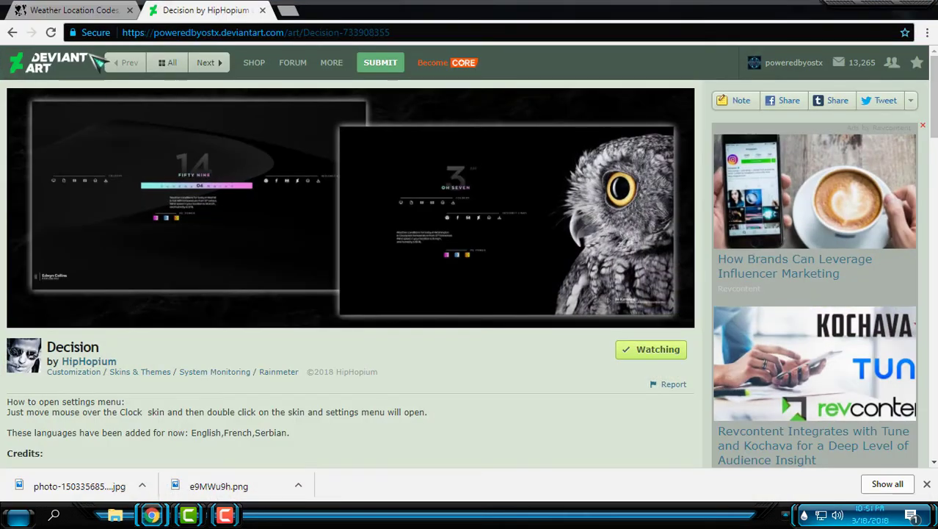
left_click(78, 14)
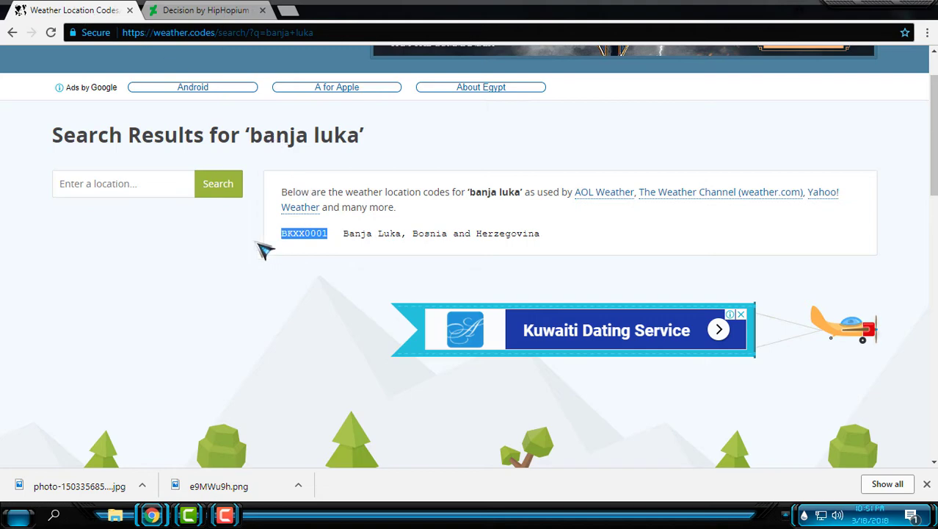
left_click(342, 240)
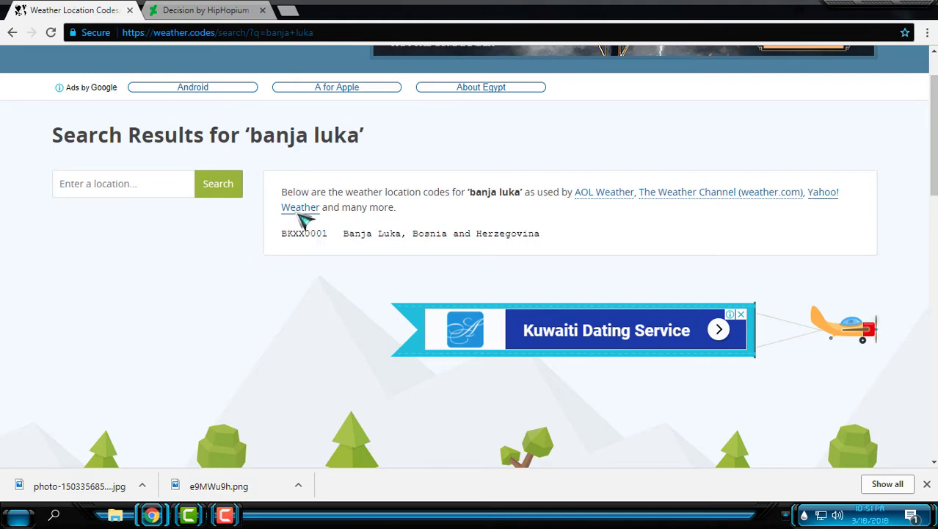
scroll(279, 198, "up", 2)
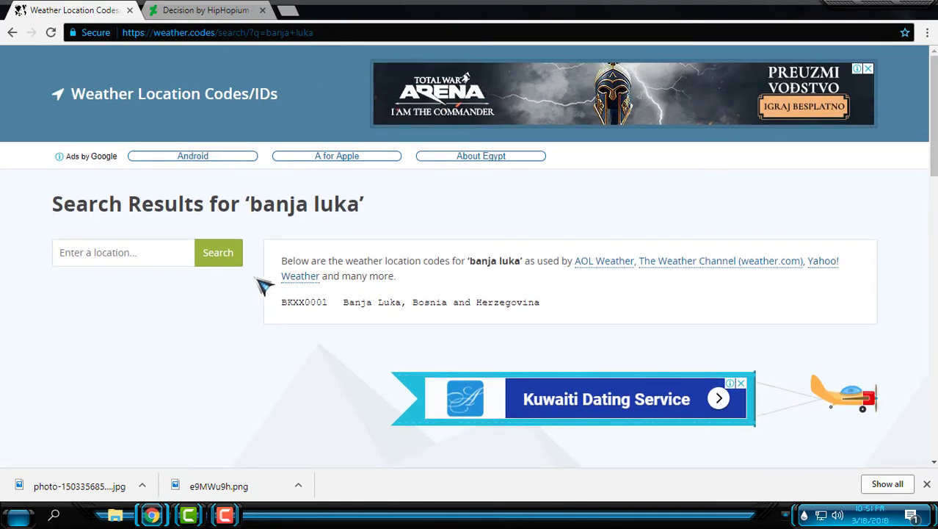
scroll(251, 299, "down", 3)
scroll(256, 302, "up", 3)
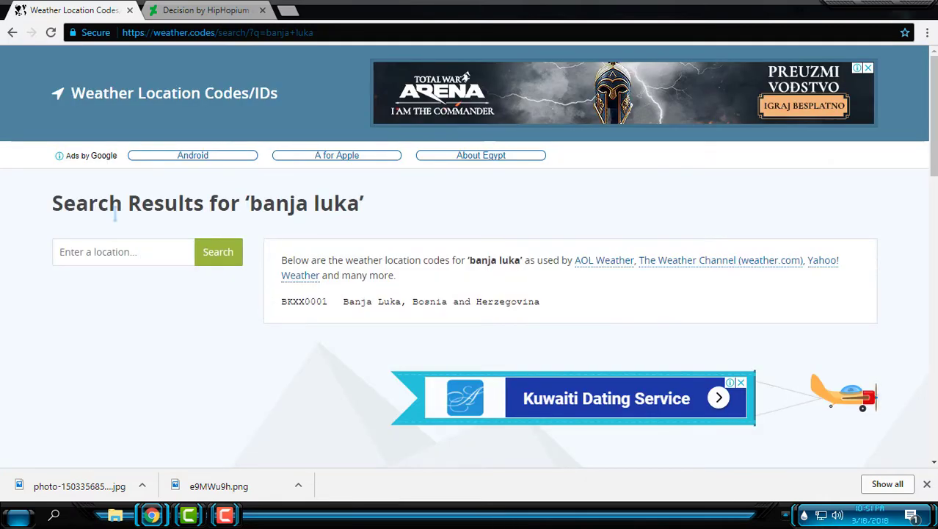
left_click(12, 32)
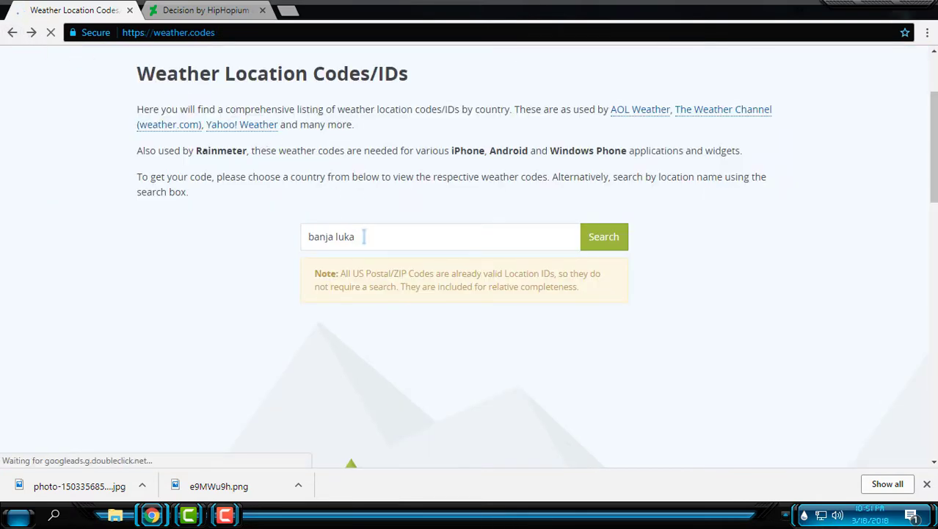
Search weather.codes for 'banja luka' and copy its code BKXX0001.
key("BackSpace")
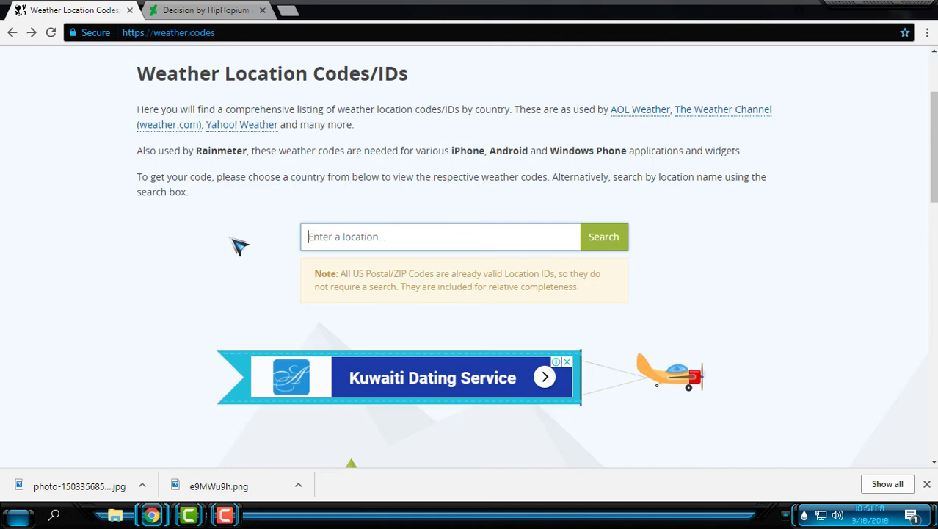
left_click(339, 238)
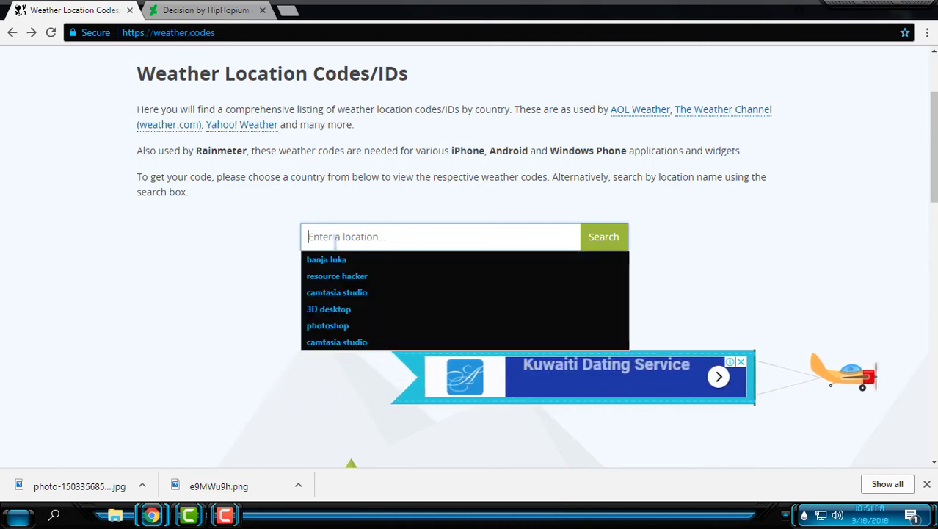
left_click(327, 259)
left_click(606, 237)
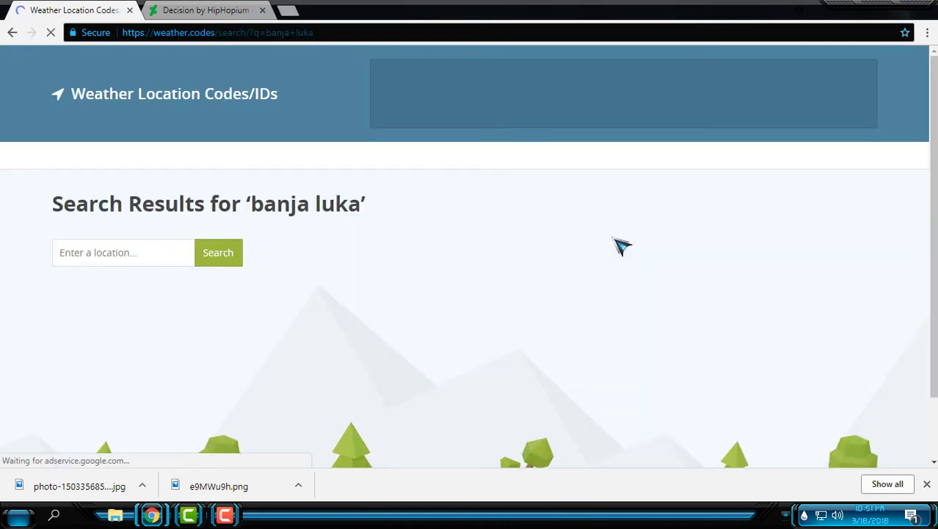
scroll(425, 260, "down", 1)
left_click_drag(327, 233, 282, 234)
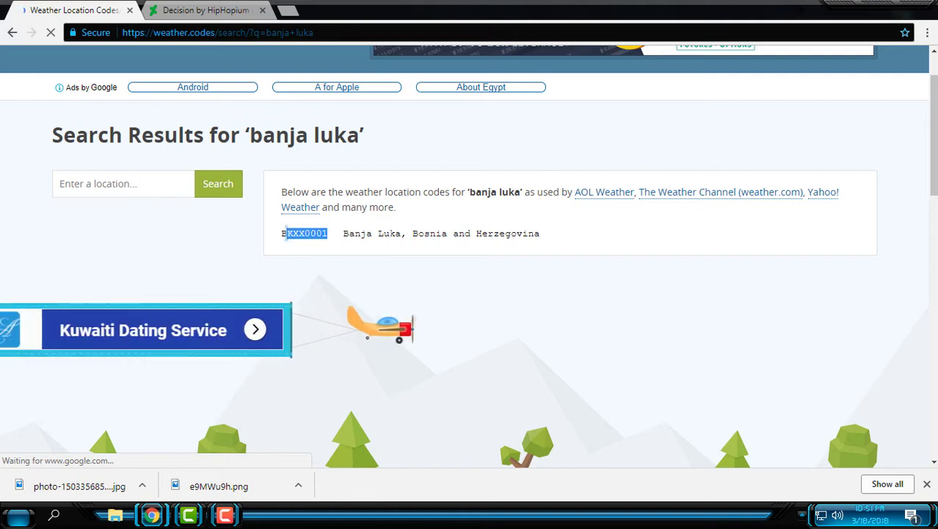
right_click(295, 240)
left_click(365, 250)
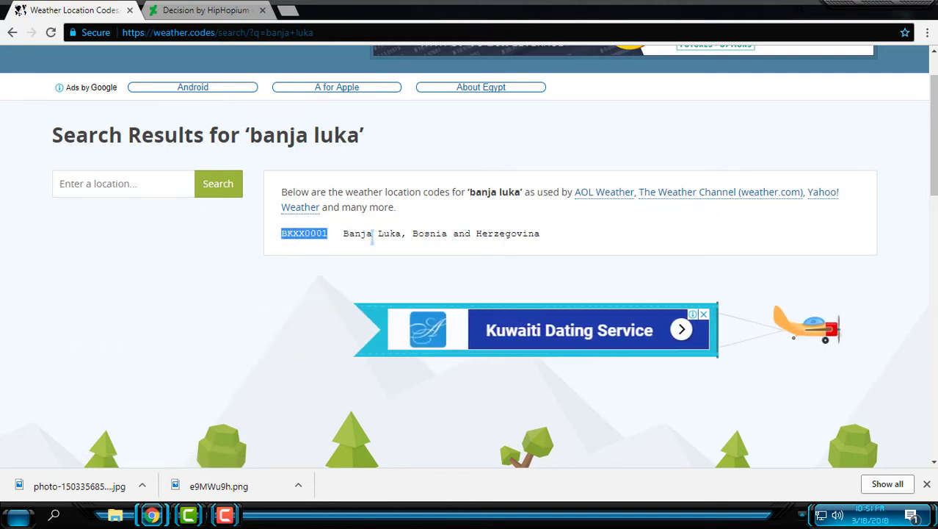
Set the skin's weather code to BKXX0001 and close the skin settings.
left_click(850, 15)
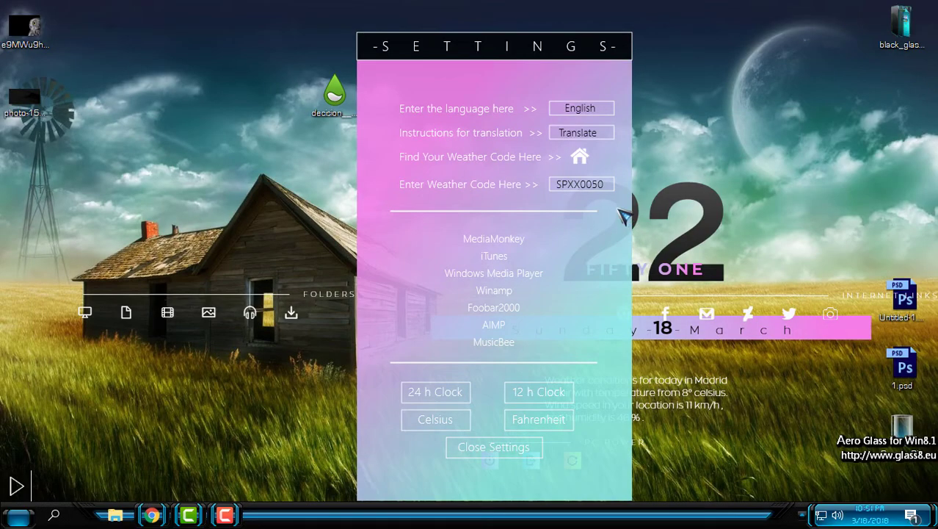
left_click(574, 184)
right_click(579, 184)
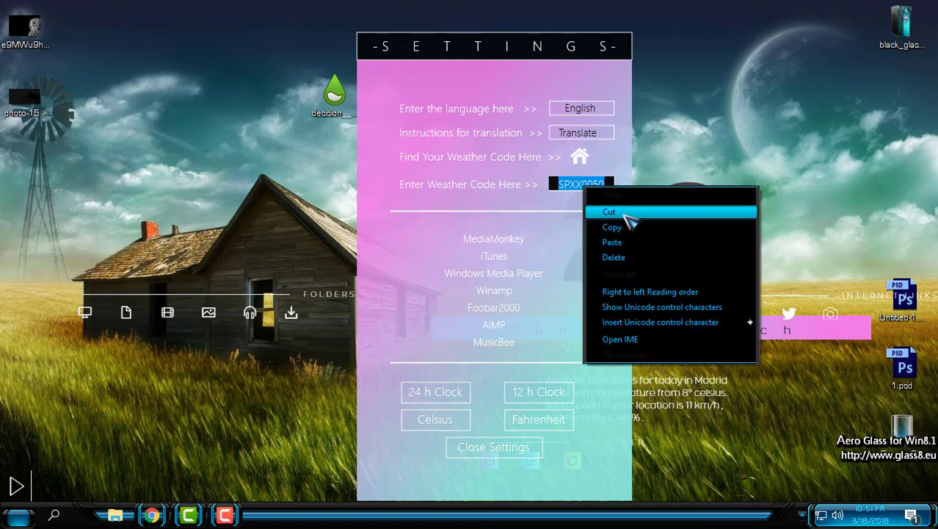
left_click(620, 243)
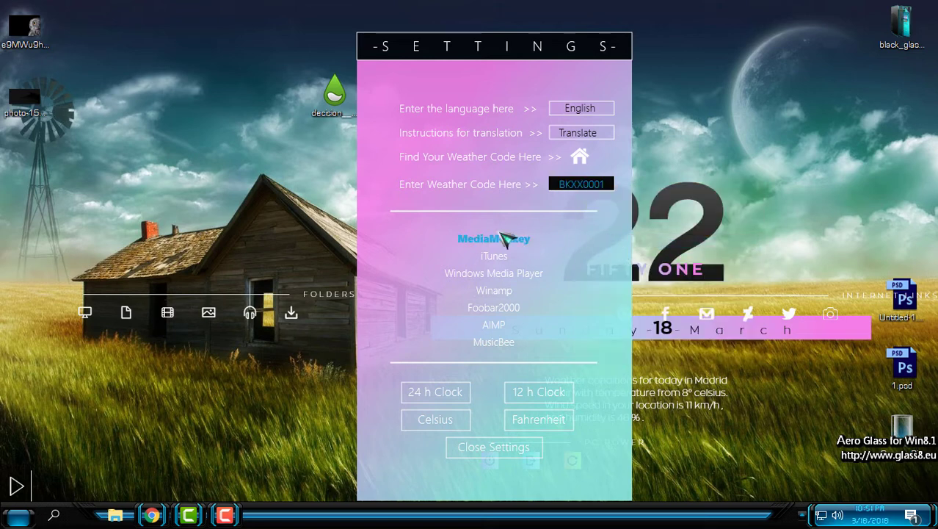
key("Return")
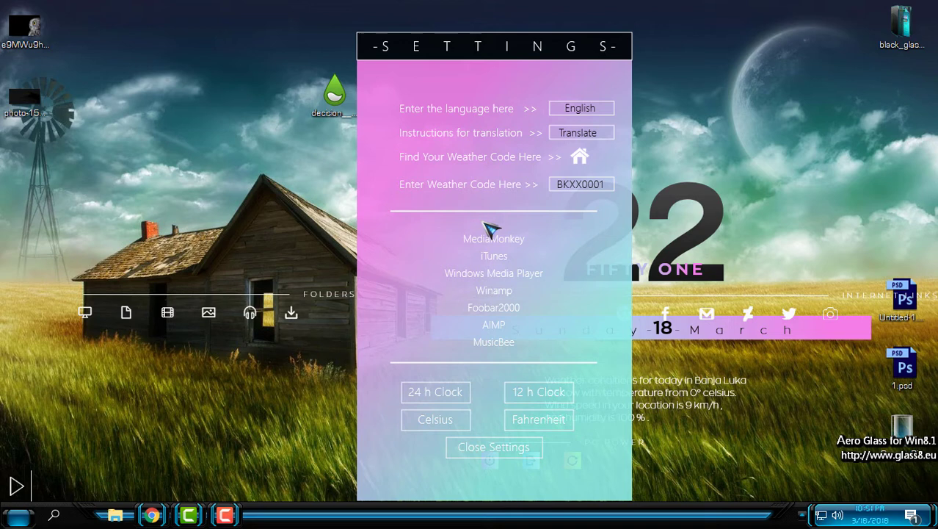
left_click_drag(514, 45, 425, 45)
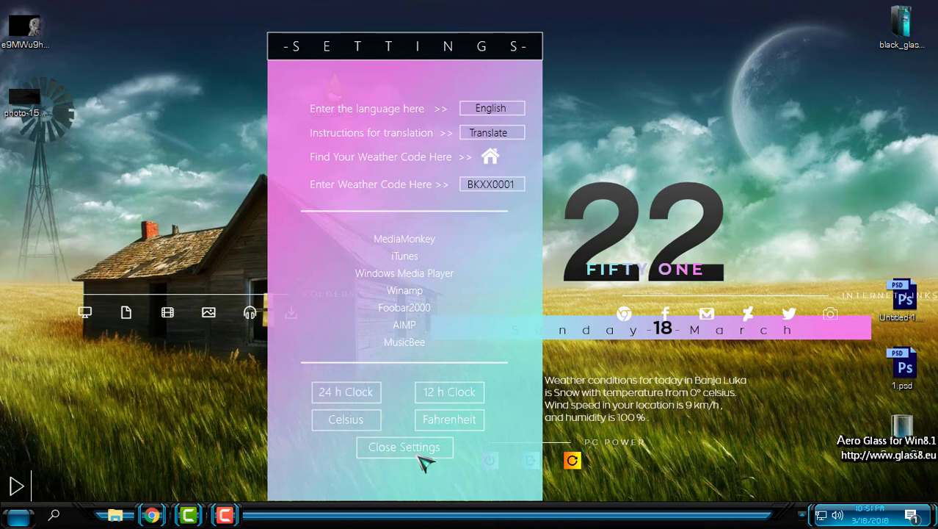
left_click(384, 458)
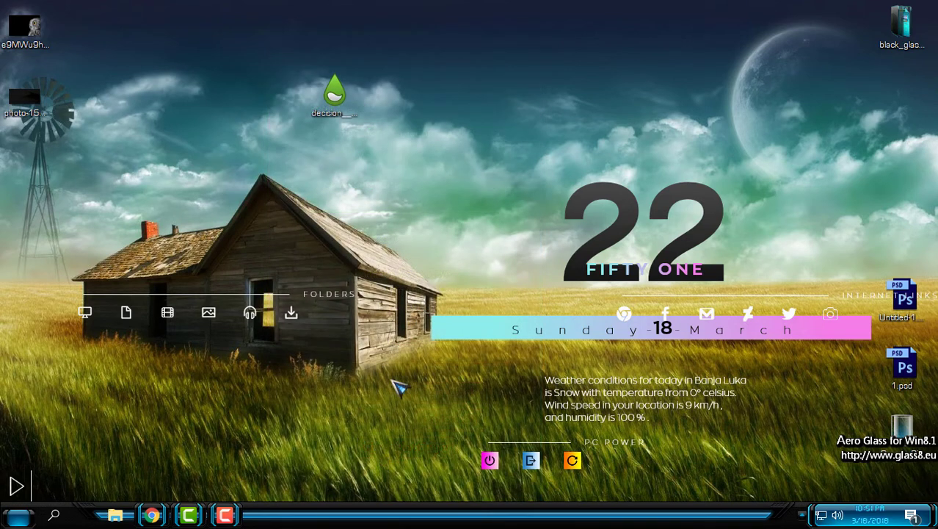
Make the owl photo the wallpaper and move the clock toward the top-left.
left_click_drag(625, 239, 434, 174)
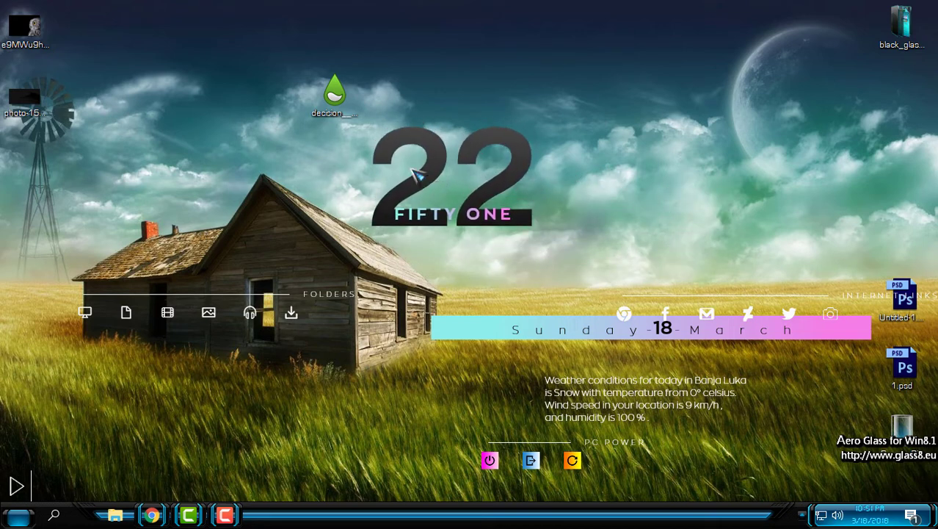
left_click_drag(339, 107, 83, 40)
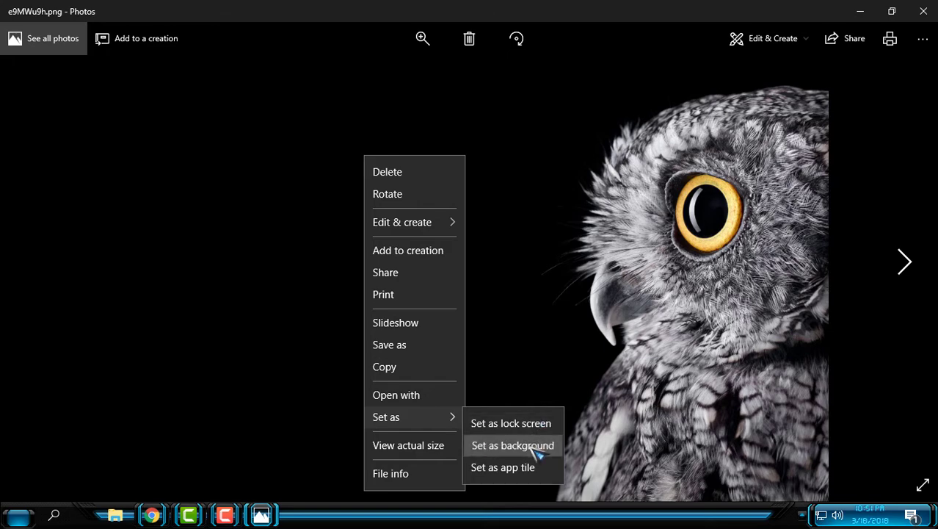
left_click(530, 446)
left_click(923, 15)
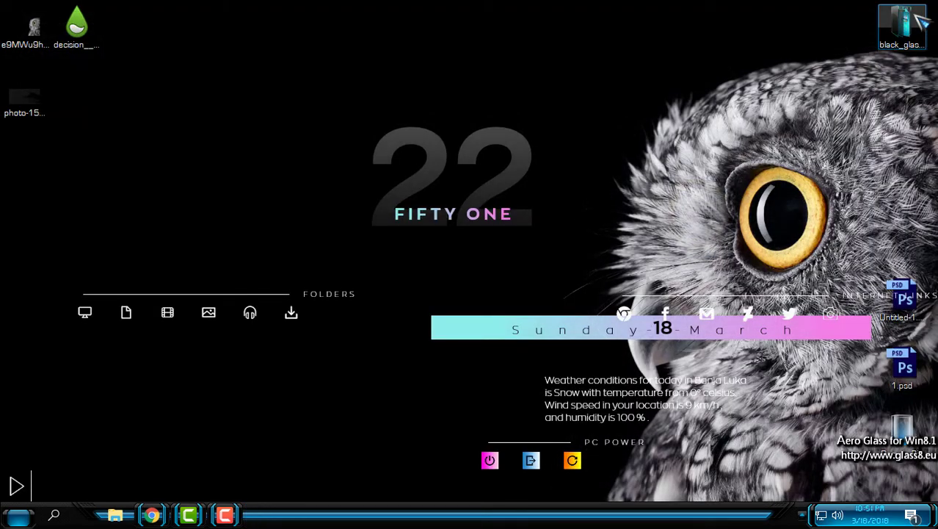
left_click_drag(496, 153, 393, 73)
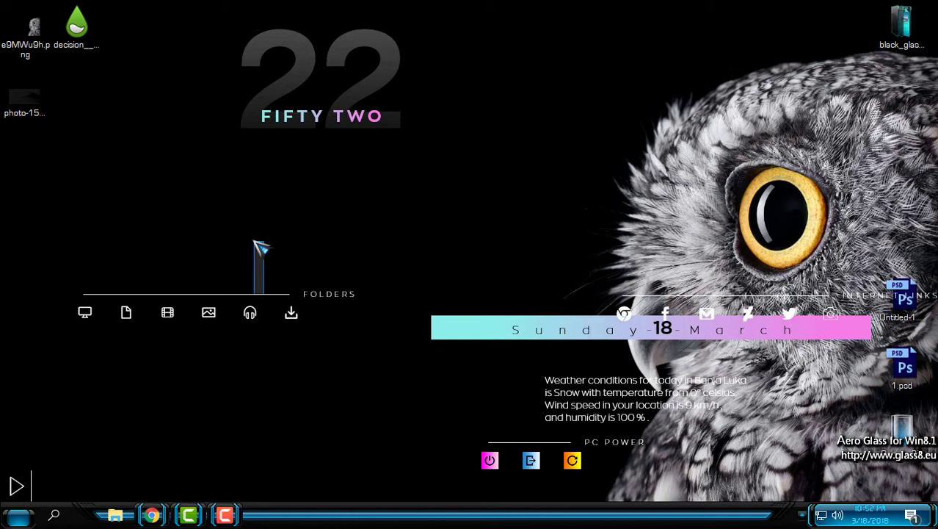
Move folders and date bar left, links below, weather beside folders, power up top; nudge the clock.
mouse_move(252, 314)
left_mouse_down()
mouse_move(269, 293)
mouse_move(197, 211)
mouse_move(209, 192)
left_mouse_up()
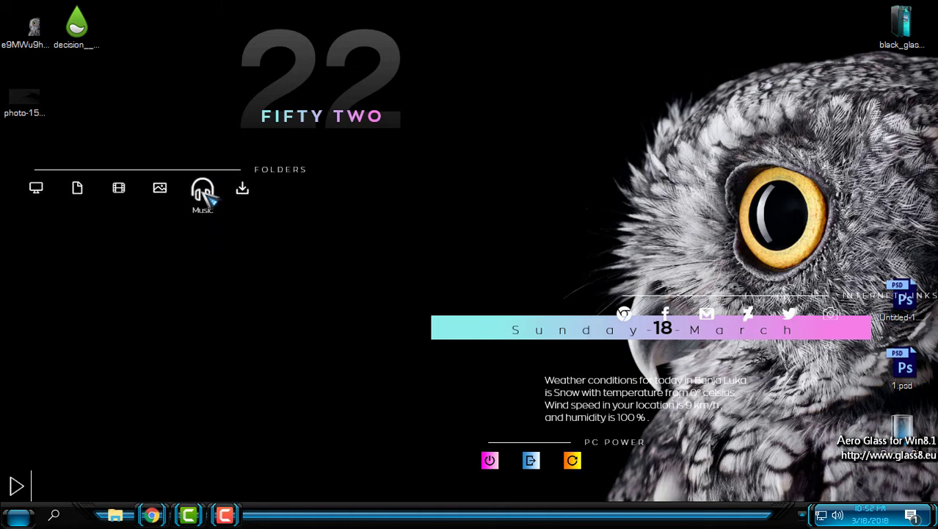
left_click_drag(562, 329, 286, 251)
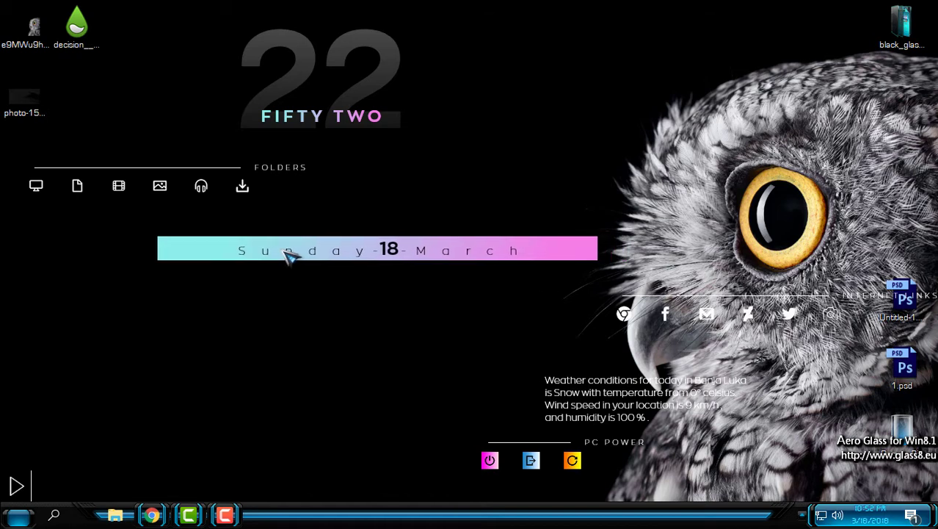
mouse_move(665, 314)
left_mouse_down()
mouse_move(236, 337)
mouse_move(84, 318)
left_mouse_up()
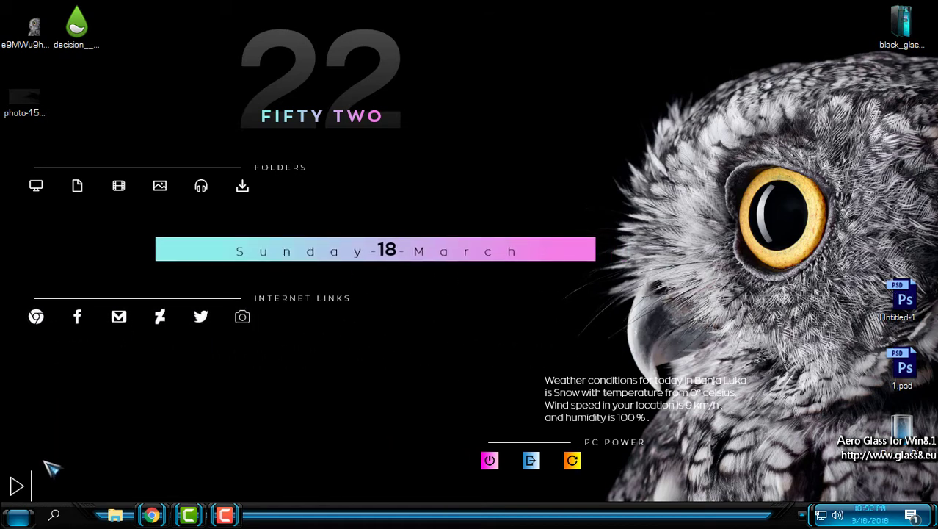
mouse_move(34, 483)
left_mouse_down()
mouse_move(63, 405)
mouse_move(51, 402)
left_mouse_up()
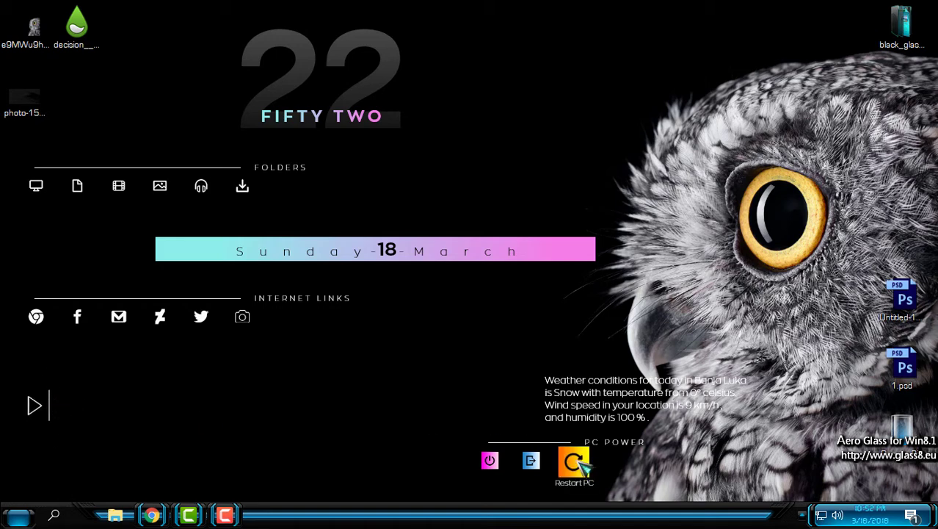
left_click_drag(587, 383, 443, 168)
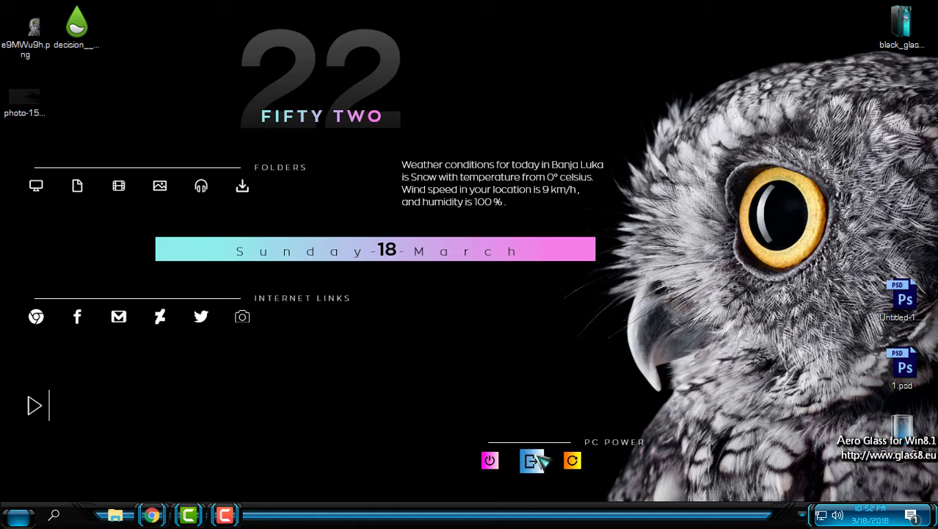
mouse_move(534, 457)
left_mouse_down()
mouse_move(529, 390)
mouse_move(288, 405)
mouse_move(183, 400)
mouse_move(158, 417)
mouse_move(549, 33)
mouse_move(501, 107)
mouse_move(501, 94)
left_mouse_up()
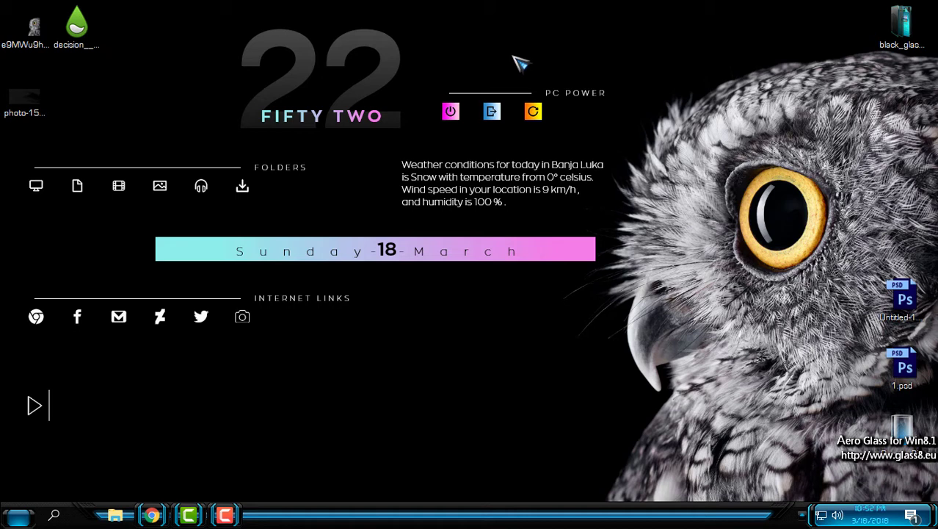
mouse_move(305, 73)
left_mouse_down()
mouse_move(248, 63)
mouse_move(330, 80)
mouse_move(314, 77)
left_mouse_up()
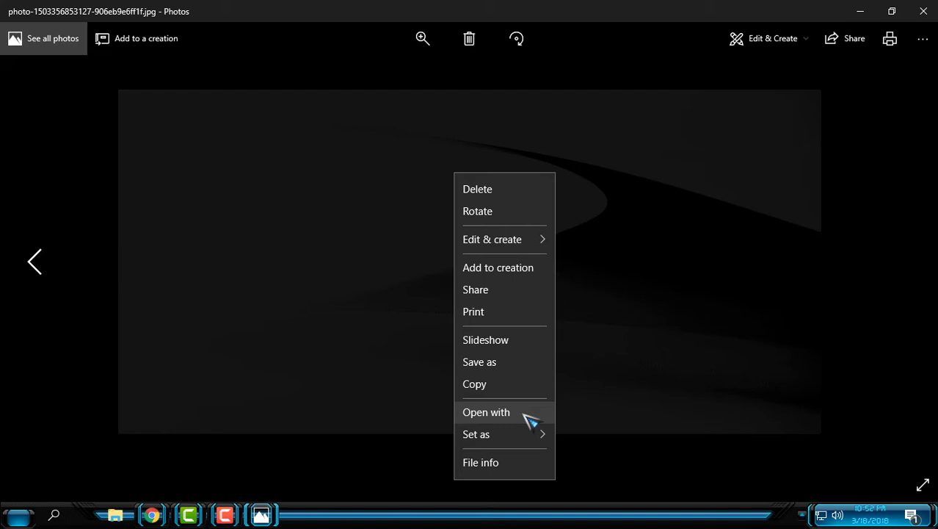
mouse_move(503, 434)
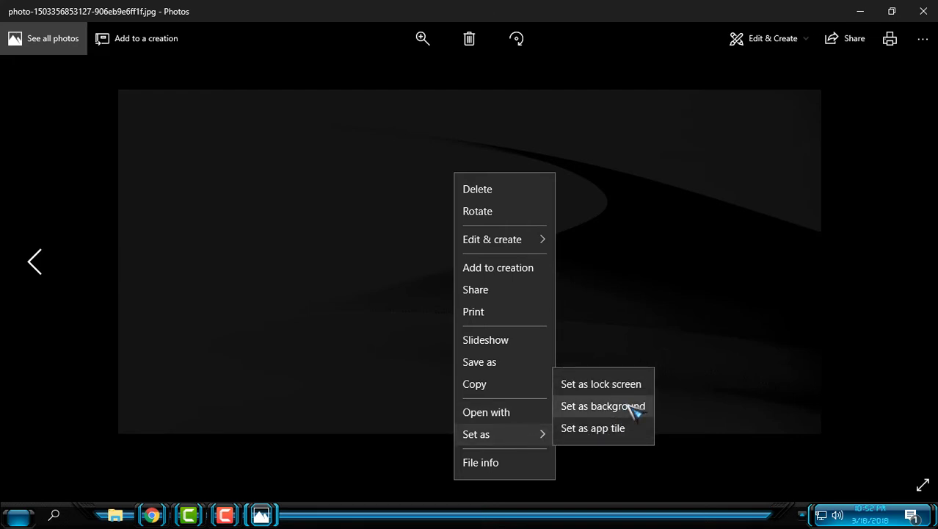
Set the dark dune photo as the desktop background and close Photos.
left_click(635, 412)
left_click(927, 14)
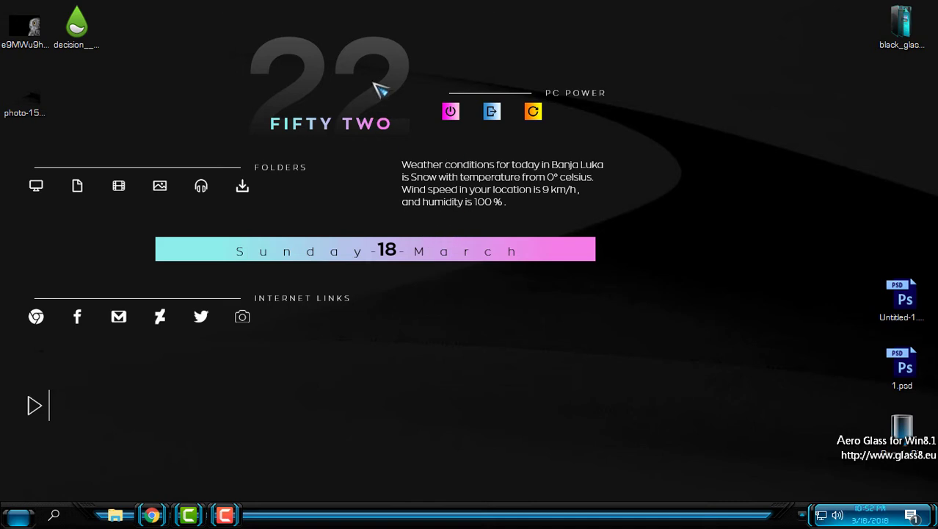
Centre the clock, lower the folders toward the links, and raise PC POWER above the clock.
left_click_drag(378, 88, 448, 143)
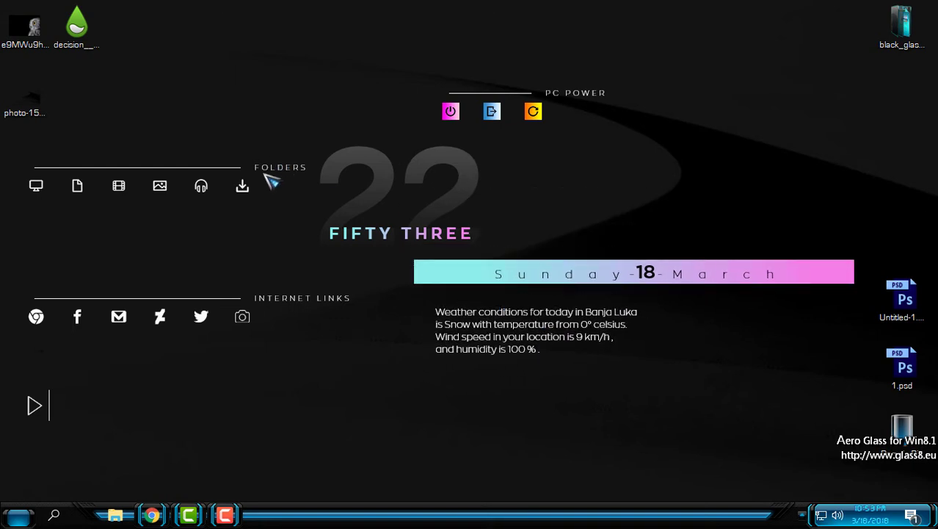
left_click_drag(211, 194, 214, 269)
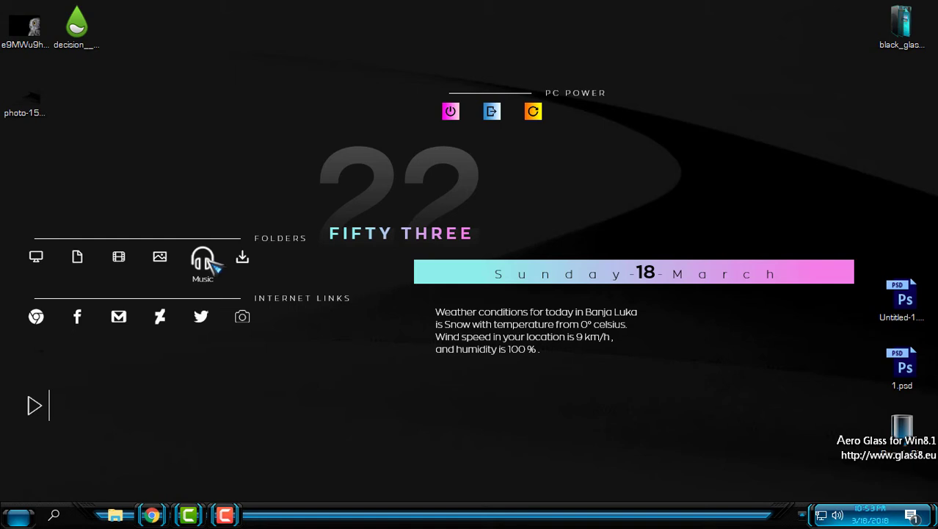
left_click_drag(499, 114, 402, 77)
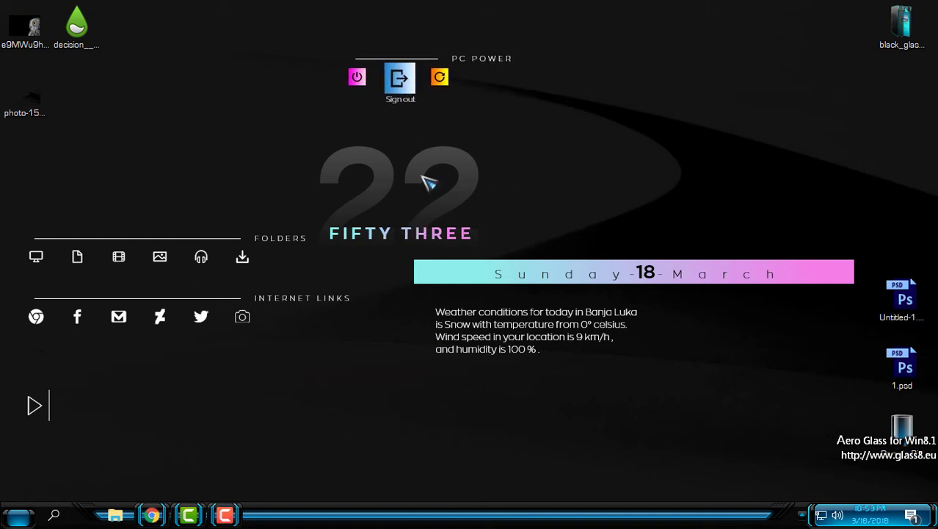
mouse_move(429, 182)
left_mouse_down()
mouse_move(408, 153)
mouse_move(415, 157)
left_mouse_up()
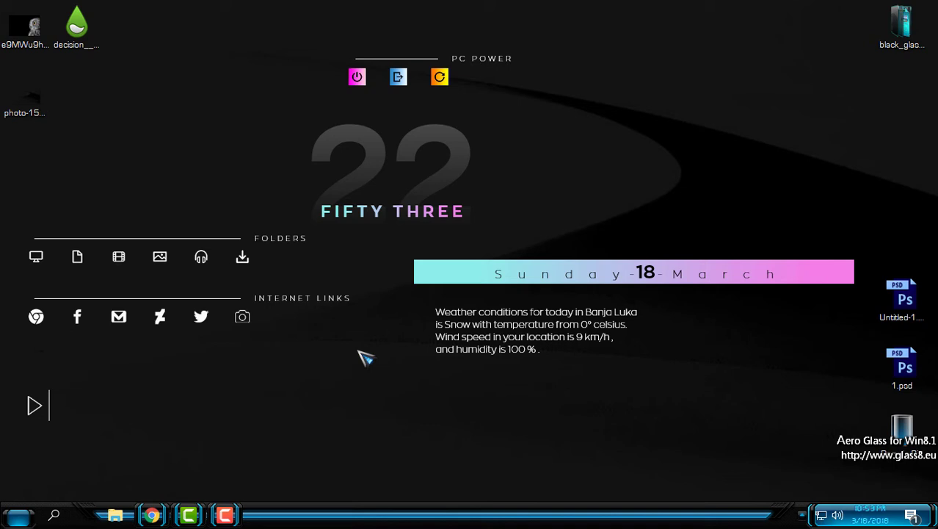
Open the owl image in Photos and set it as the desktop background.
double_click(28, 27)
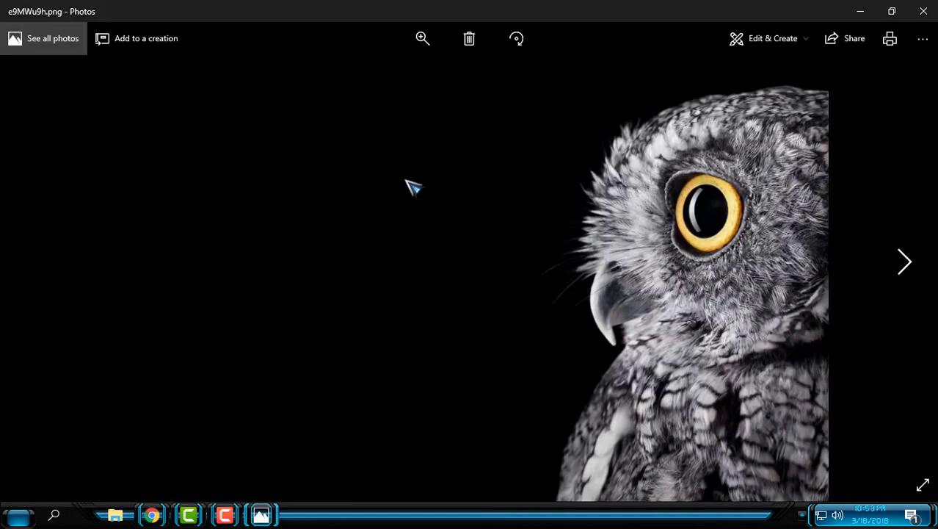
right_click(414, 188)
mouse_move(441, 262)
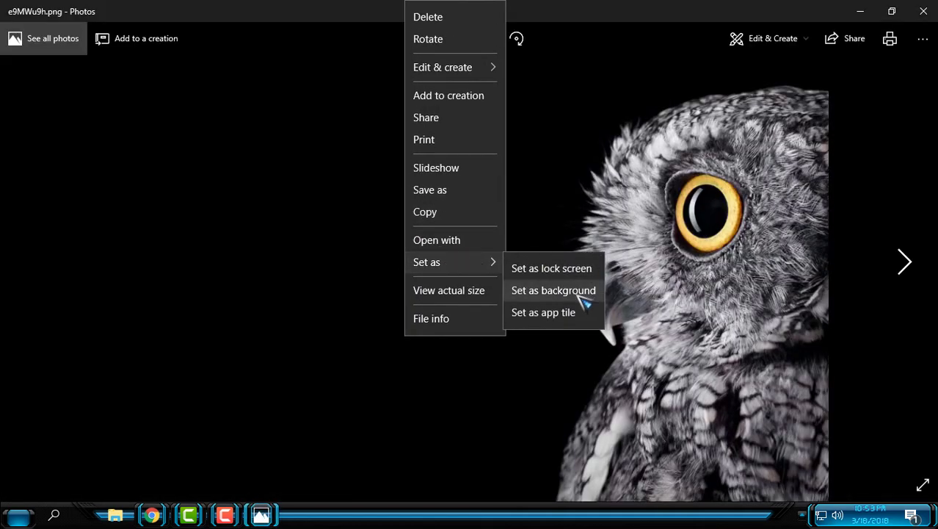
left_click(585, 298)
left_click(922, 11)
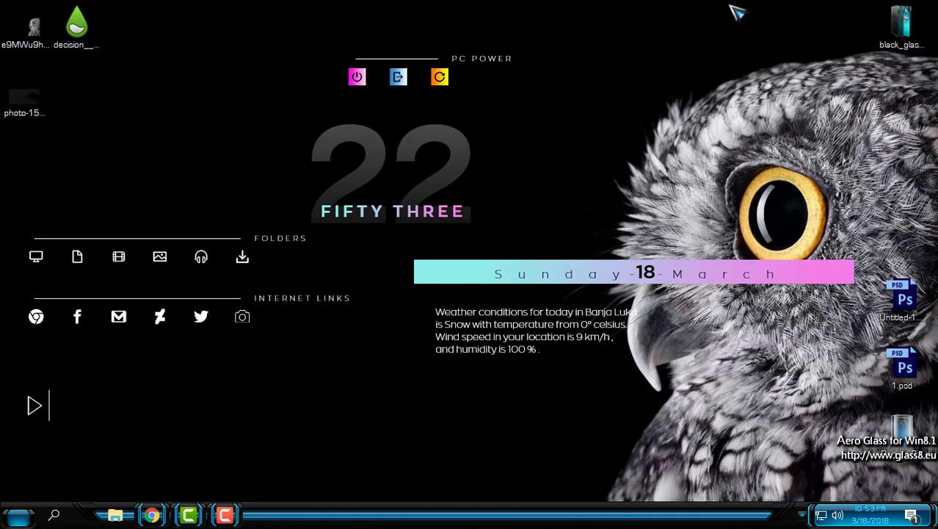
Stack clock, date bar, folders, links and play widget upper left; move weather text lower.
left_click_drag(451, 150, 321, 62)
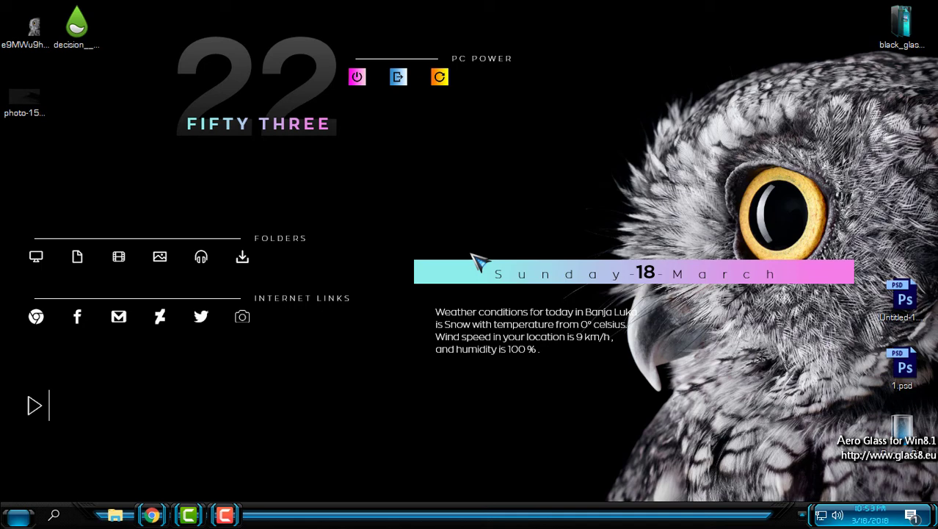
mouse_move(471, 255)
left_mouse_down()
mouse_move(310, 184)
mouse_move(182, 176)
mouse_move(245, 191)
mouse_move(228, 184)
left_mouse_up()
mouse_move(468, 316)
left_mouse_down()
mouse_move(470, 437)
mouse_move(438, 456)
mouse_move(417, 394)
left_mouse_up()
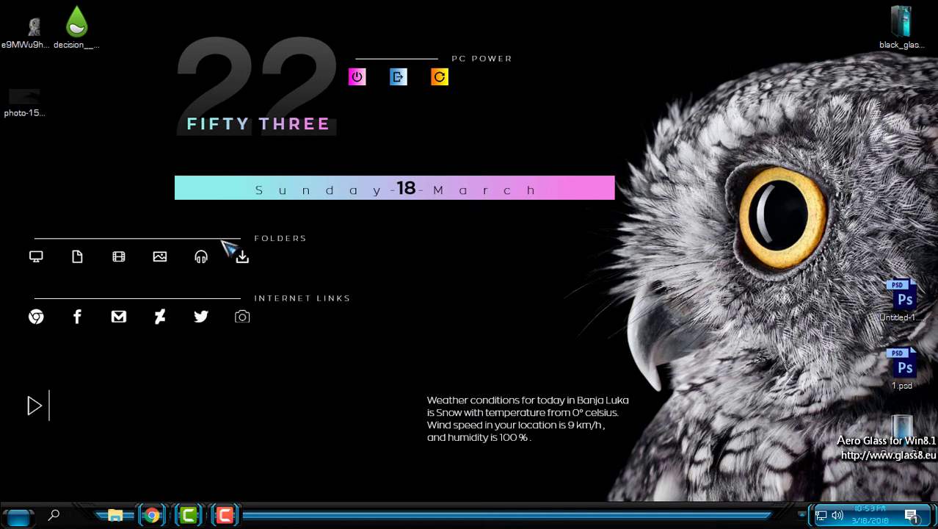
mouse_move(200, 253)
left_mouse_down()
mouse_move(306, 292)
mouse_move(341, 251)
left_mouse_up()
left_click_drag(212, 313, 343, 297)
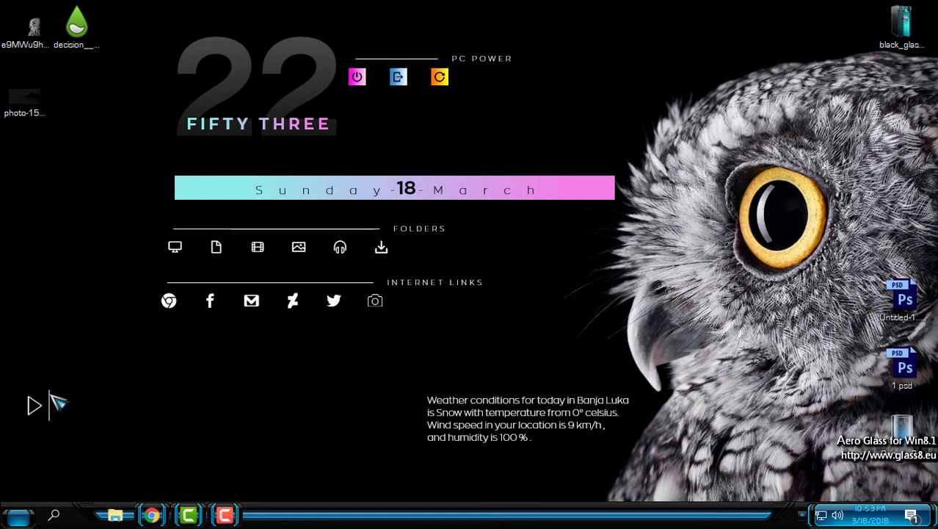
mouse_move(60, 398)
left_mouse_down()
mouse_move(182, 192)
mouse_move(189, 369)
mouse_move(180, 365)
mouse_move(190, 356)
left_mouse_up()
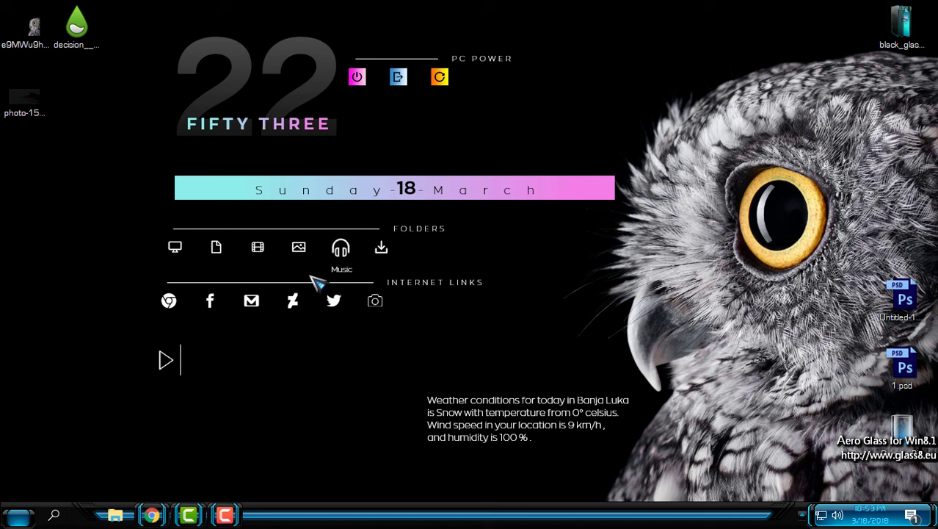
left_click_drag(294, 301, 297, 302)
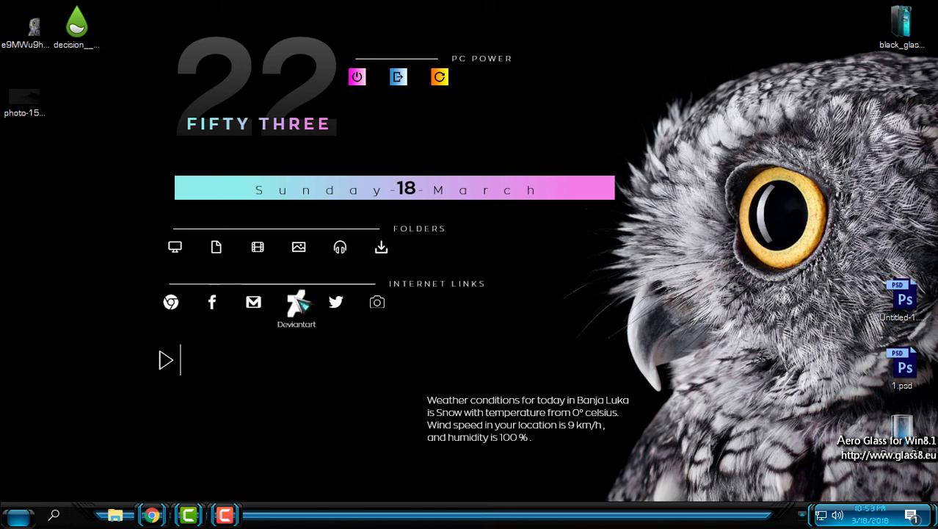
Refresh and reload Decision's Clock.ini from the Rainmeter skin manager, then close the manager.
left_click(803, 516)
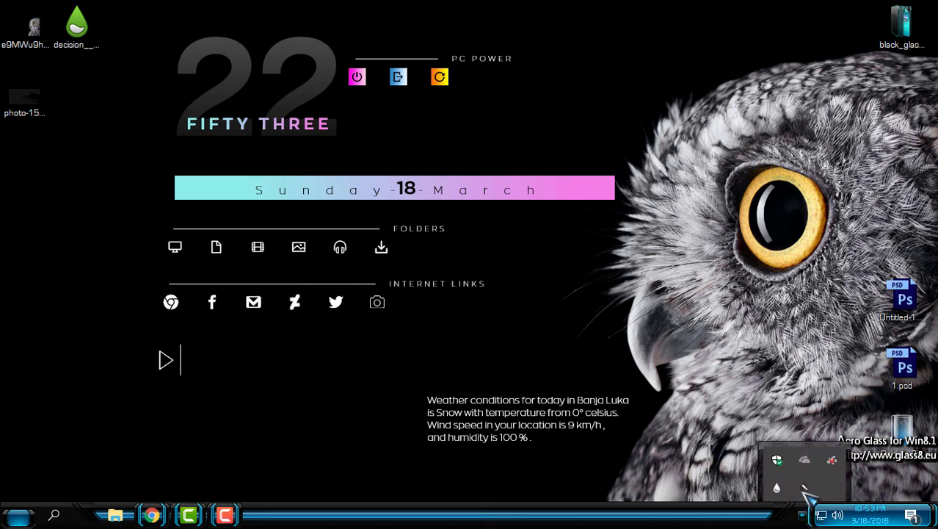
right_click(777, 488)
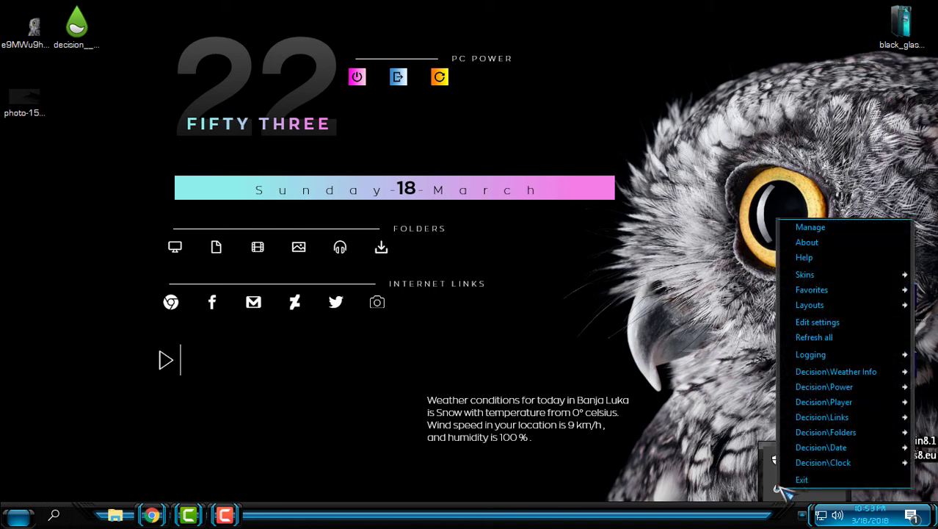
left_click(826, 227)
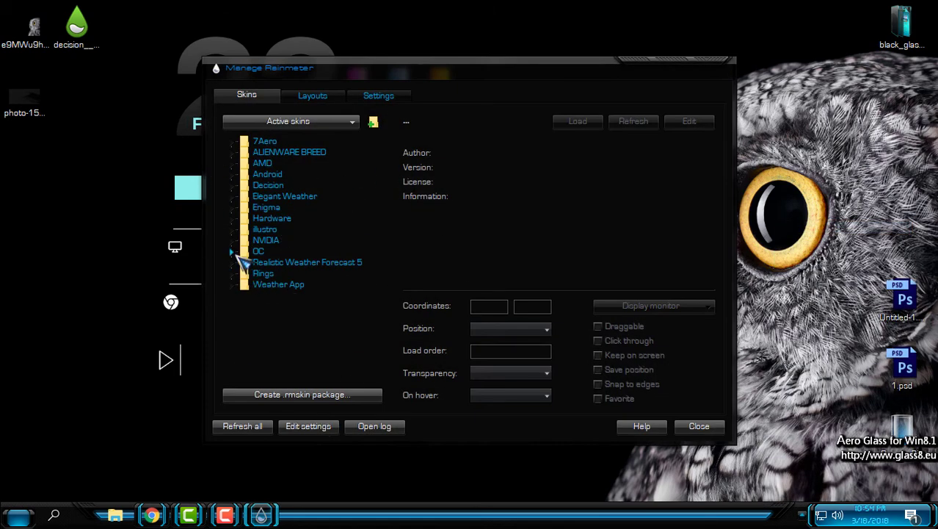
left_click(232, 185)
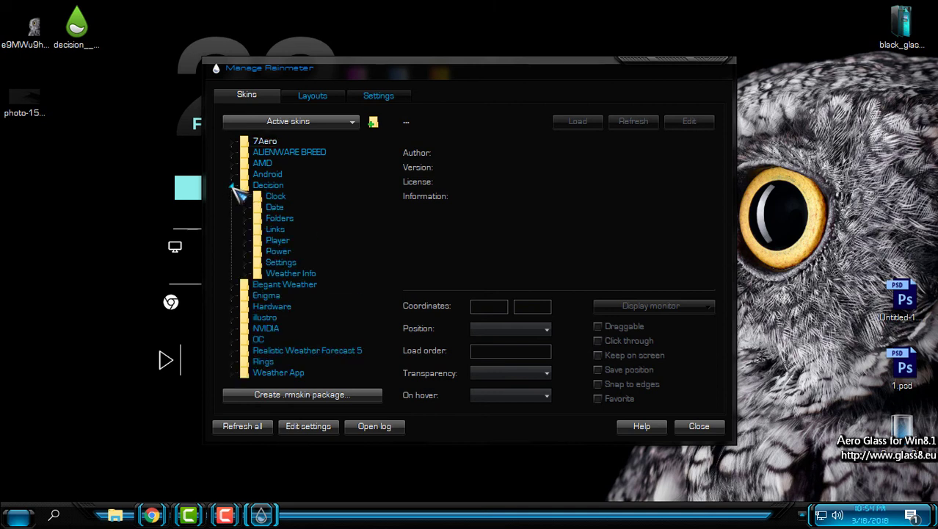
left_click(248, 196)
left_click(292, 208)
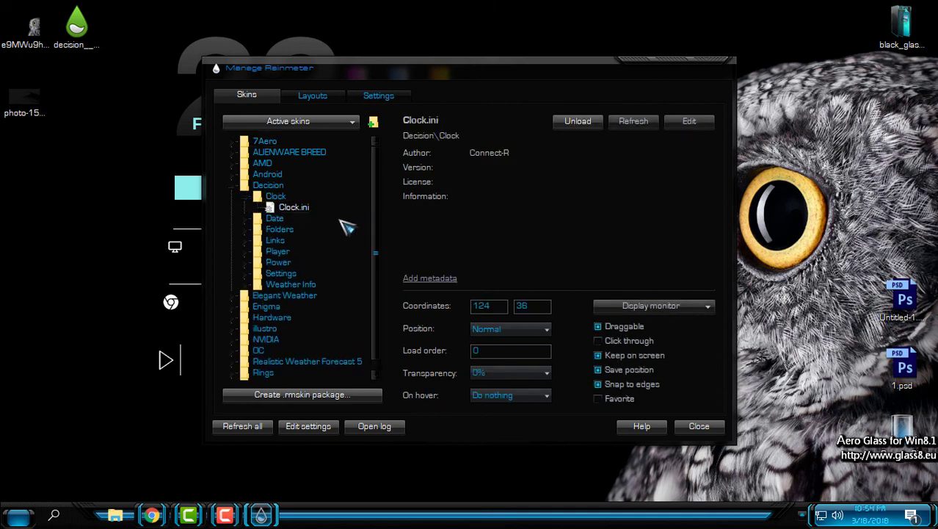
right_click(297, 209)
left_click(323, 220)
double_click(303, 209)
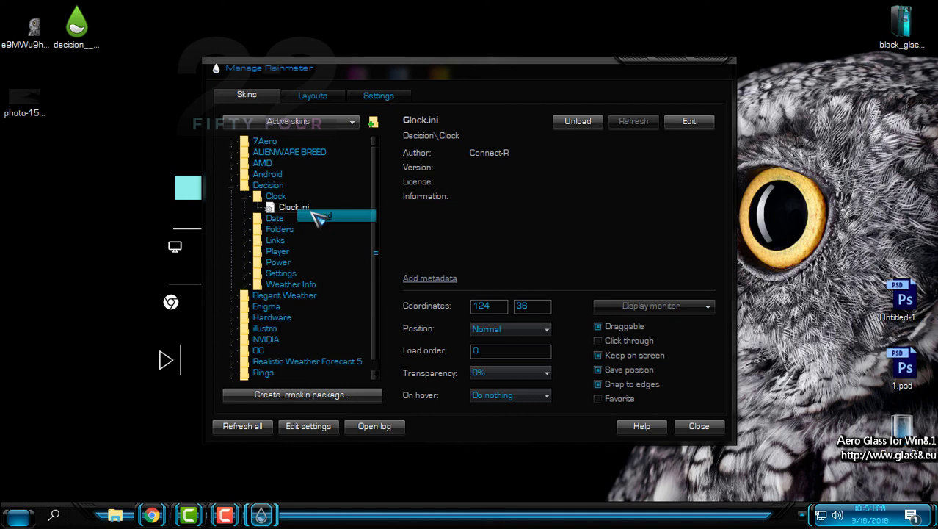
left_click(716, 62)
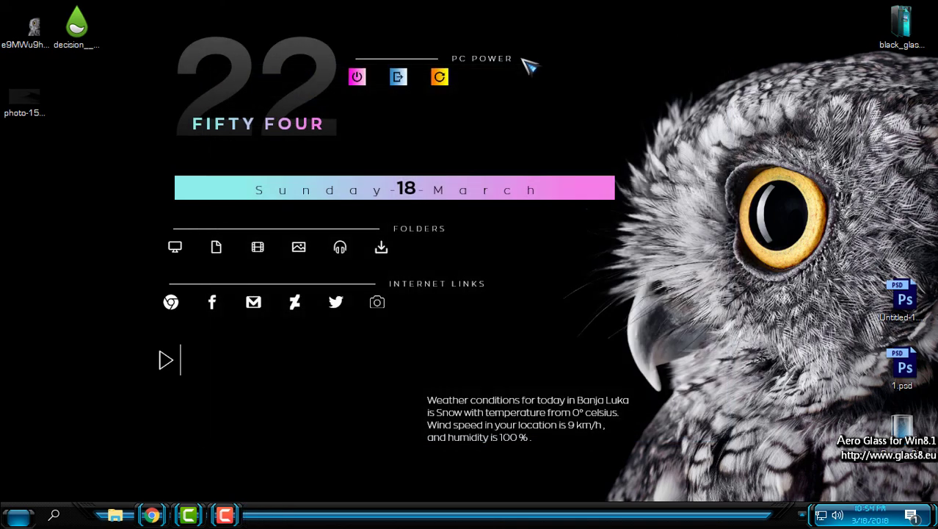